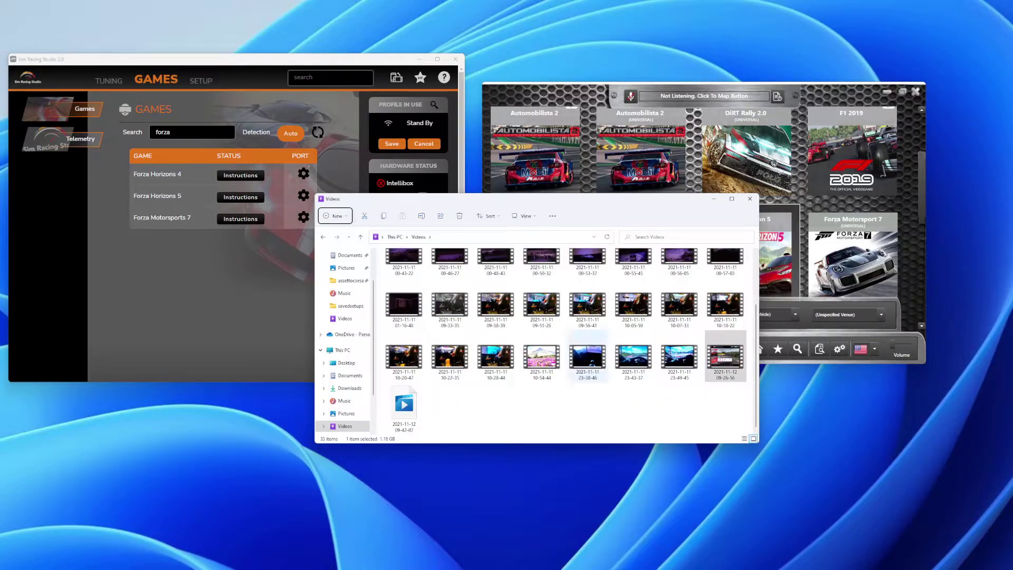
- Close the Videos folder and show Forza Horizon 5's UDP forwarding field in the SimXperience game settings, clear of the Sim Racing Studio window
{"action": "key", "text": "alt+F4"}
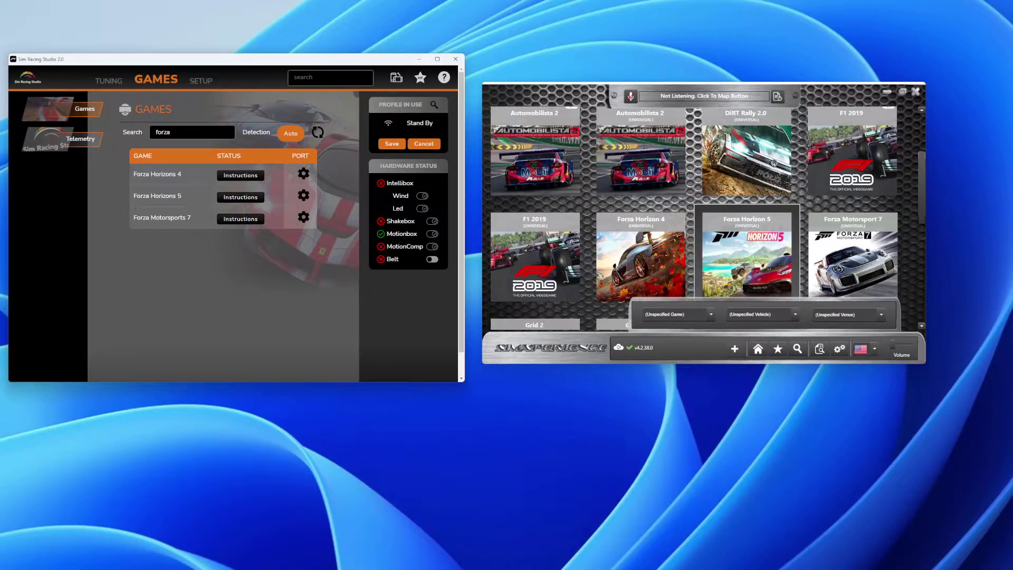
{"action": "left_click", "coordinate": [641, 158]}
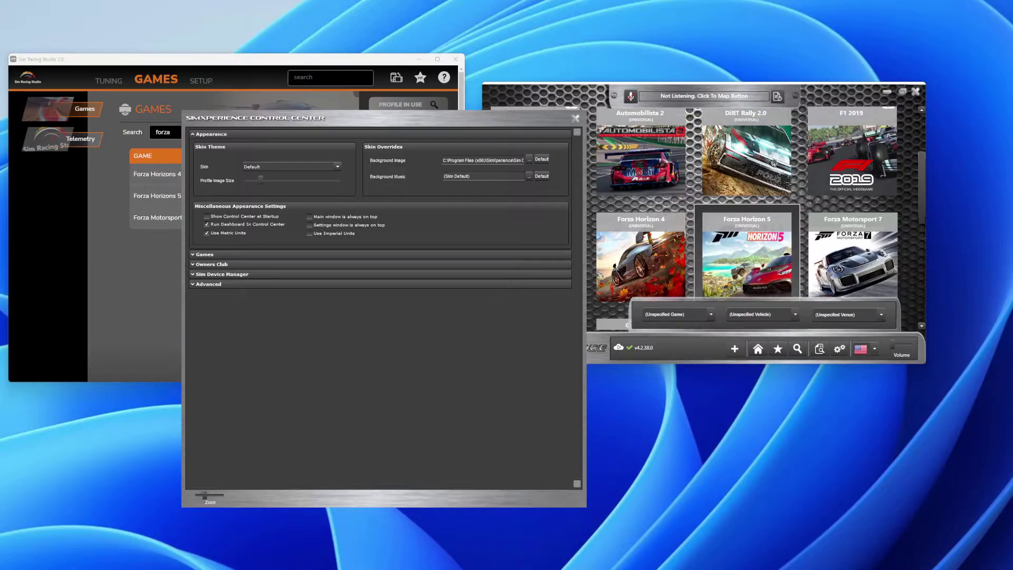
{"action": "left_click", "coordinate": [205, 255]}
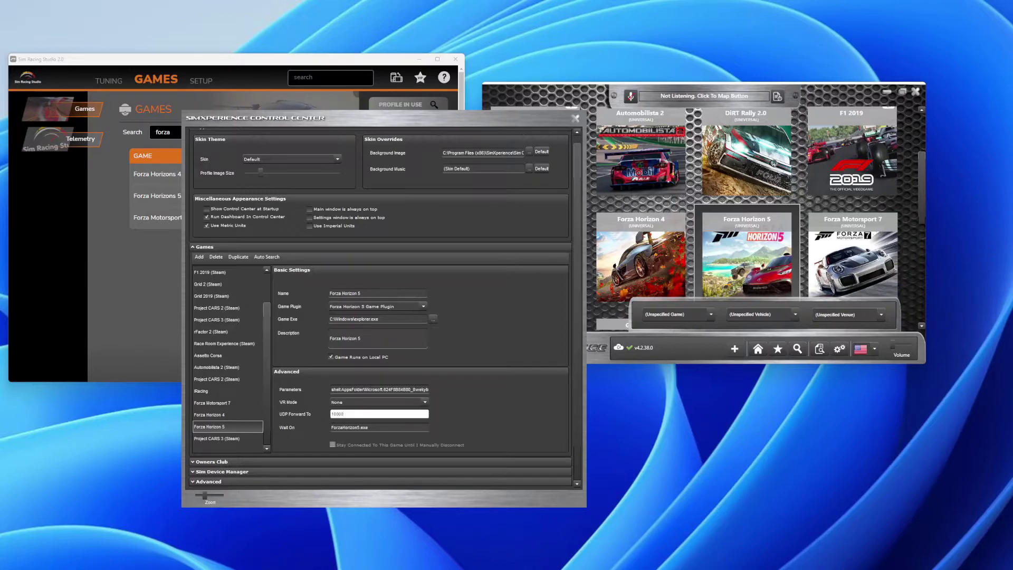
{"action": "left_click_drag", "start_coordinate": [375, 120], "coordinate": [704, 80]}
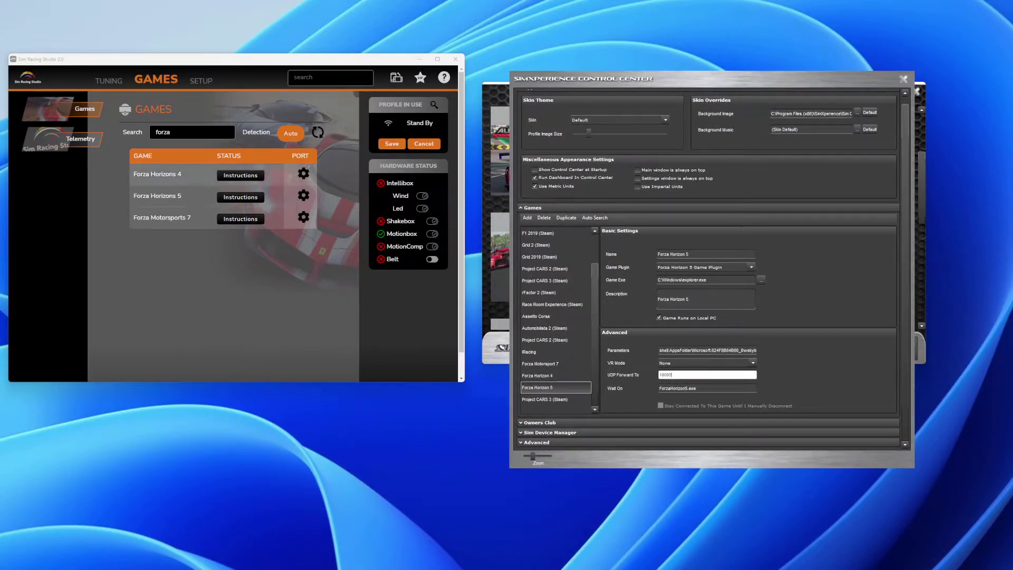
- In Sim Racing Studio, review Forza Horizon 5's UDP listening port and port forwarding, closing Platform Manager, and confirm the port settings
{"action": "left_click", "coordinate": [304, 195]}
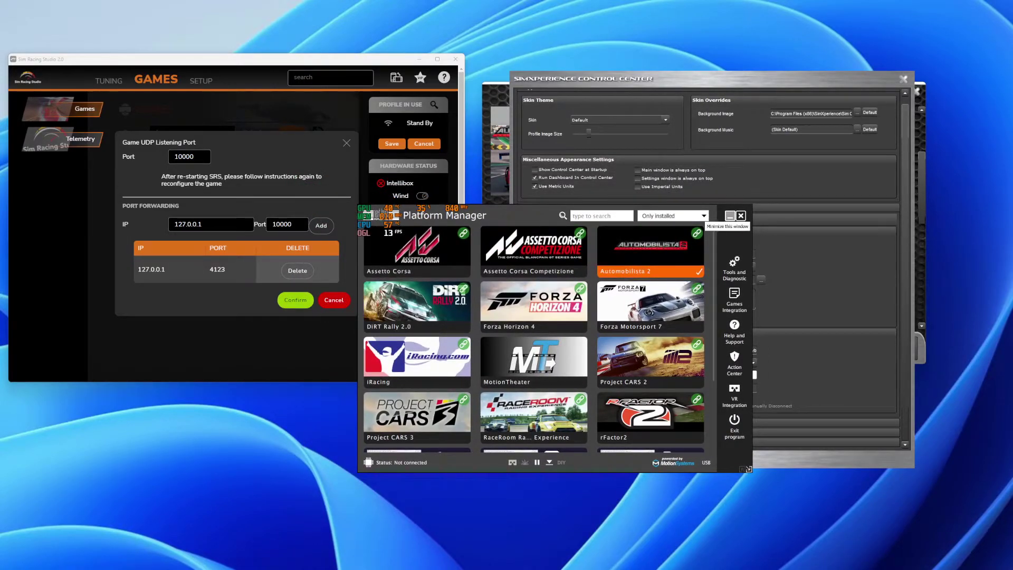
{"action": "key", "text": "alt+F4"}
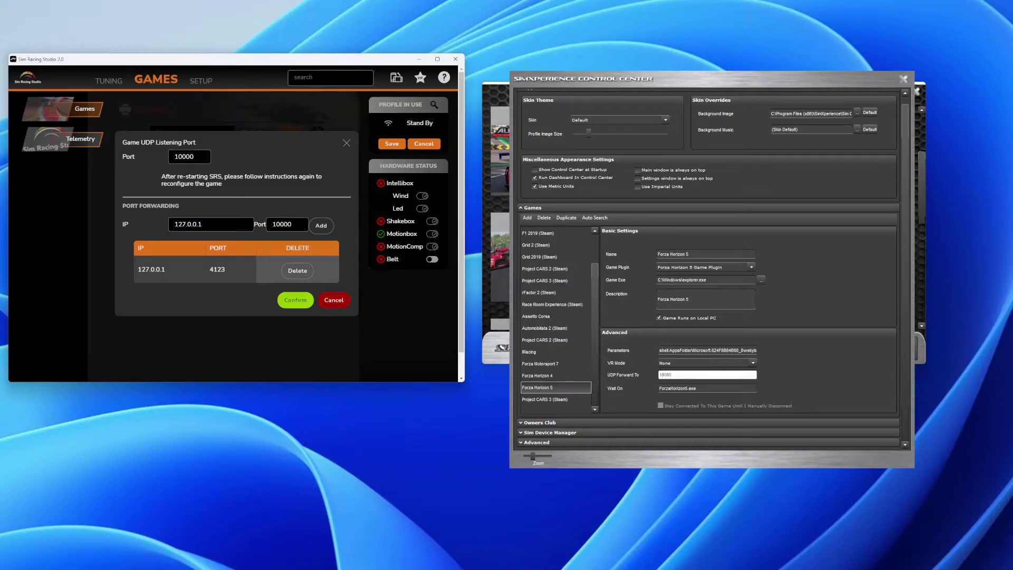
{"action": "left_click", "coordinate": [295, 300]}
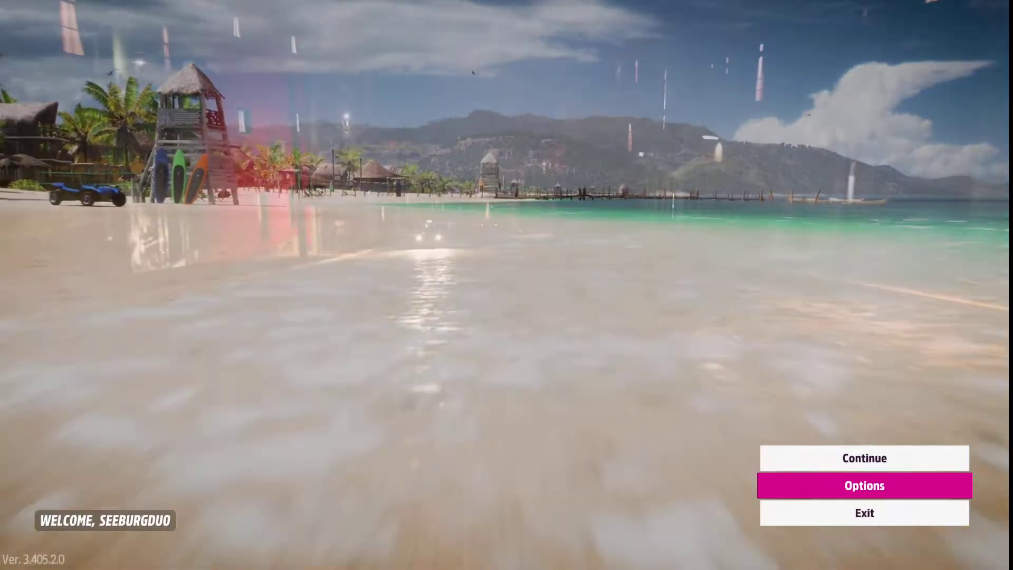
- In Forza Horizon 5, open the HUD and Gameplay options and go to the Data Out setting
{"action": "key", "text": "Return"}
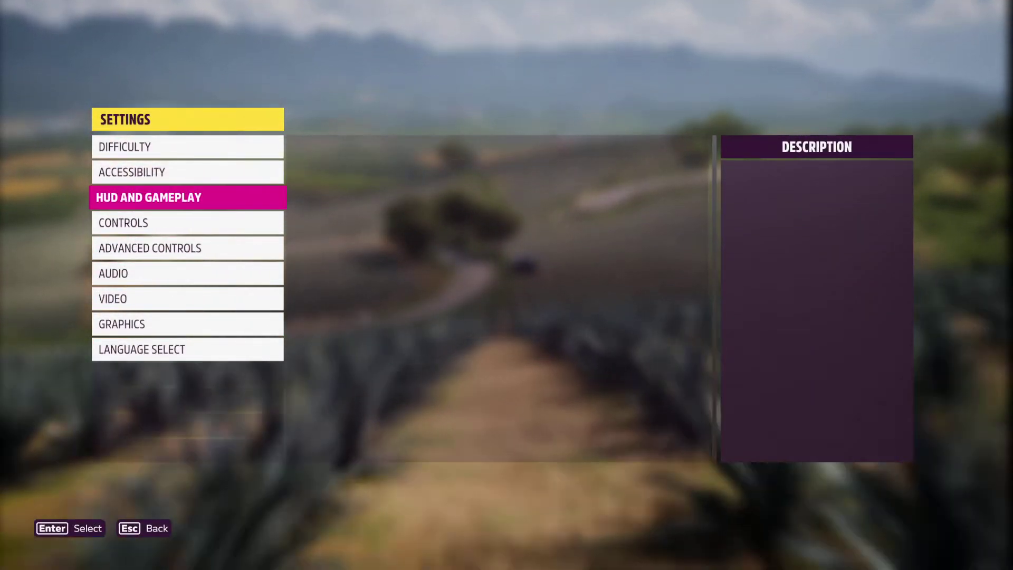
{"action": "key", "text": "Return"}
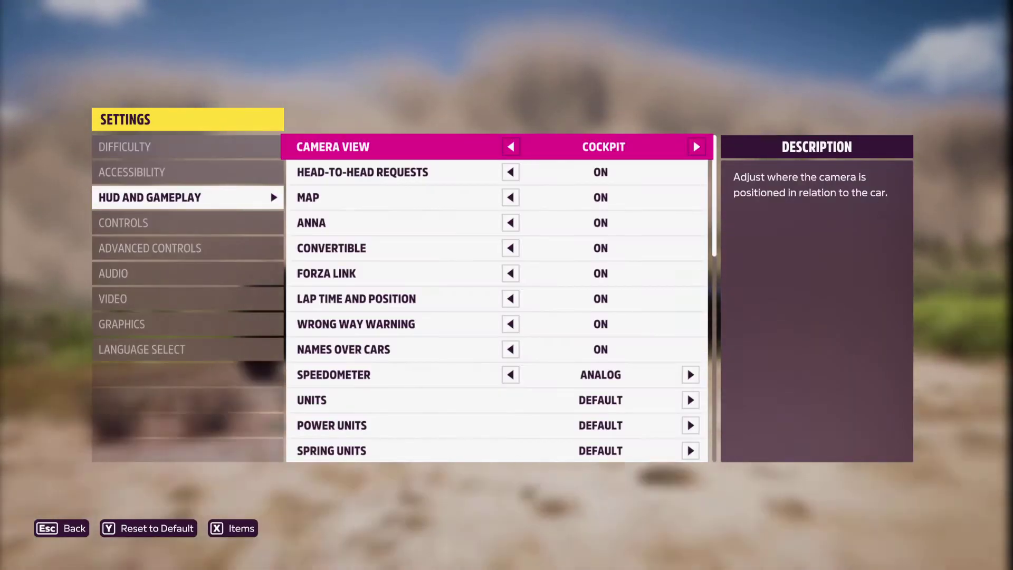
{"action": "key", "text": "Down"}
{"action": "key", "text": "Down"}
{"action": "key", "text": "Down"}
{"action": "key", "text": "Down"}
{"action": "key", "text": "Down"}
{"action": "key", "text": "Down"}
{"action": "key", "text": "Down"}
{"action": "key", "text": "Down"}
{"action": "key", "text": "Down"}
{"action": "key", "text": "Down"}
{"action": "key", "text": "Down"}
{"action": "key", "text": "Down"}
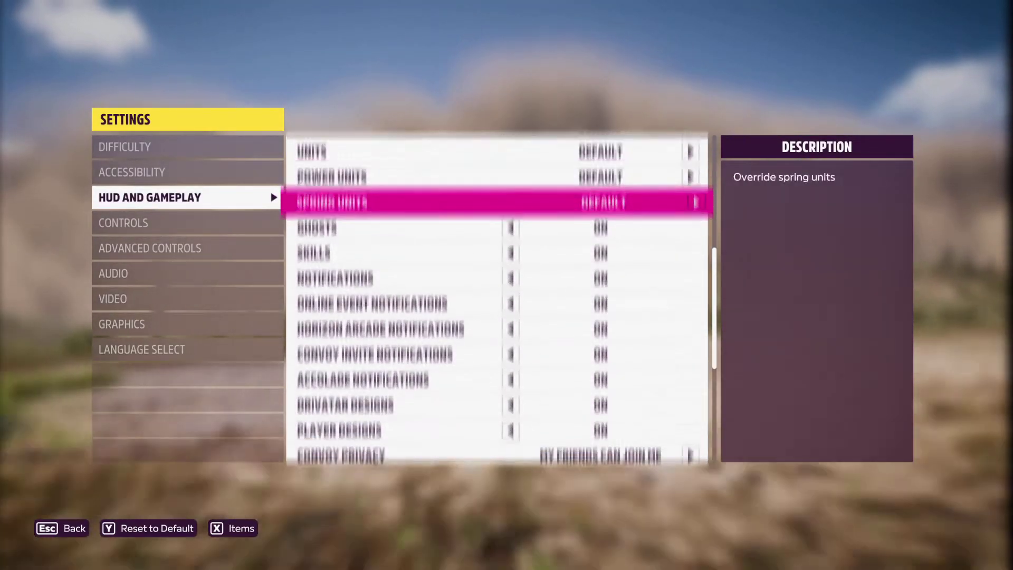
{"action": "key", "text": "Down"}
{"action": "key", "text": "Down"}
{"action": "key", "text": "Down"}
{"action": "key", "text": "Down"}
{"action": "key", "text": "Down"}
{"action": "key", "text": "Down"}
{"action": "key", "text": "Down"}
{"action": "key", "text": "Down"}
{"action": "key", "text": "Down"}
{"action": "key", "text": "Down"}
{"action": "key", "text": "Down"}
{"action": "key", "text": "Down"}
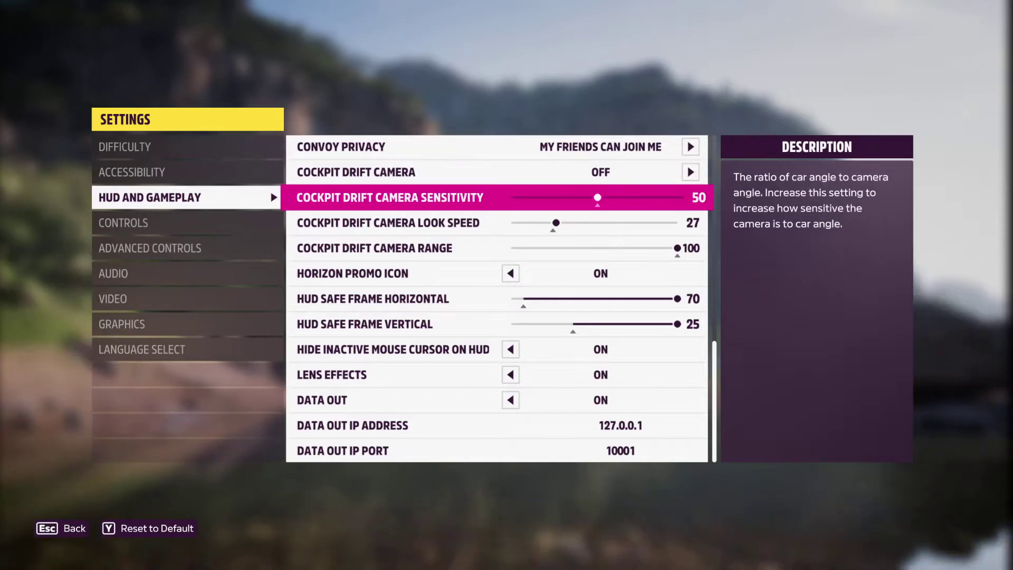
{"action": "key", "text": "Down"}
{"action": "key", "text": "Down"}
{"action": "key", "text": "Down"}
{"action": "key", "text": "Down"}
{"action": "key", "text": "Down"}
{"action": "key", "text": "Down"}
{"action": "key", "text": "Down"}
{"action": "key", "text": "Down"}
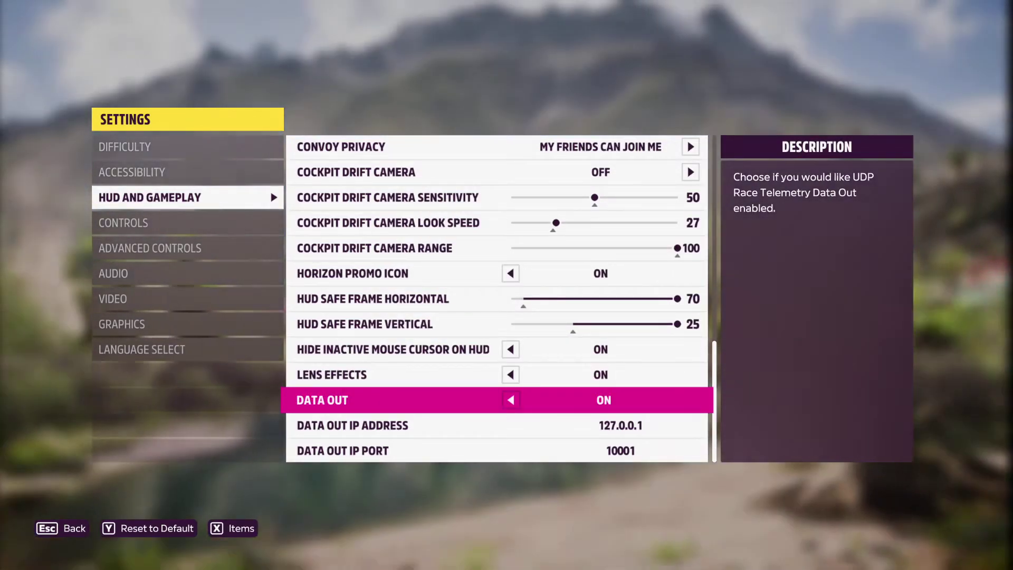
- Examine the Data Out IP address and Data Out IP port used for sending telemetry
{"action": "key", "text": "Down"}
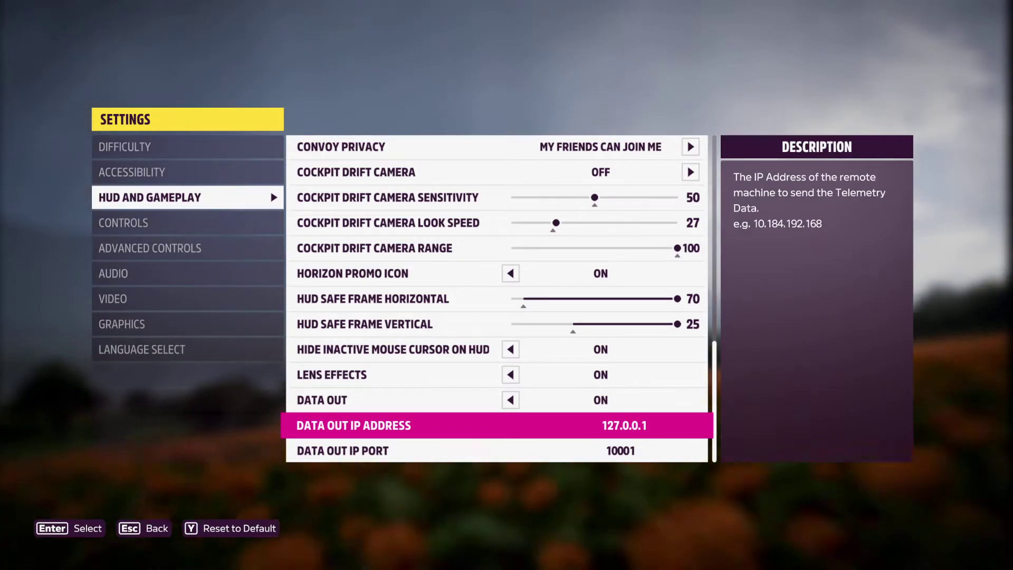
{"action": "key", "text": "Down"}
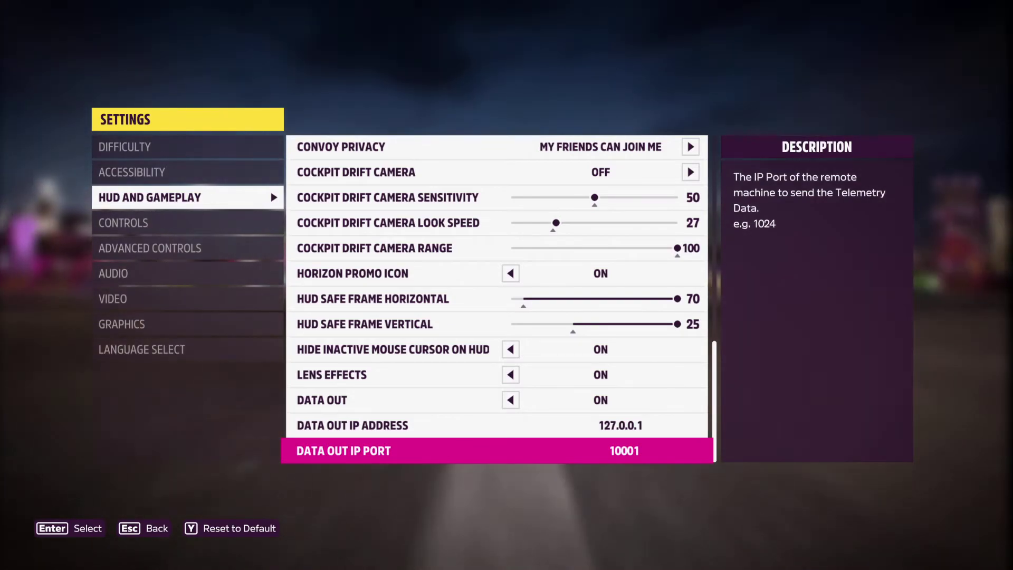
{"action": "key", "text": "Up"}
{"action": "key", "text": "Down"}
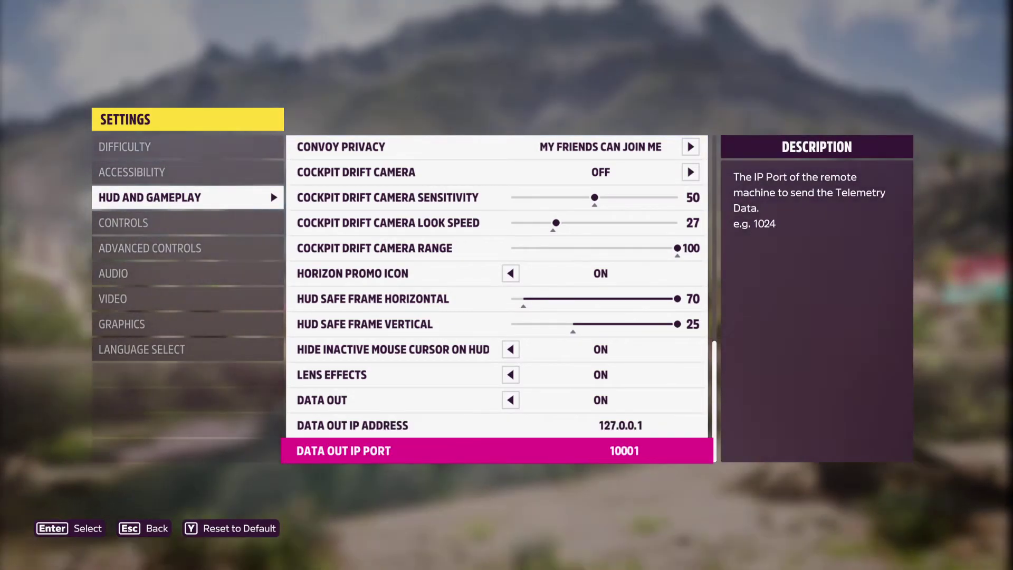
{"action": "key", "text": "Up"}
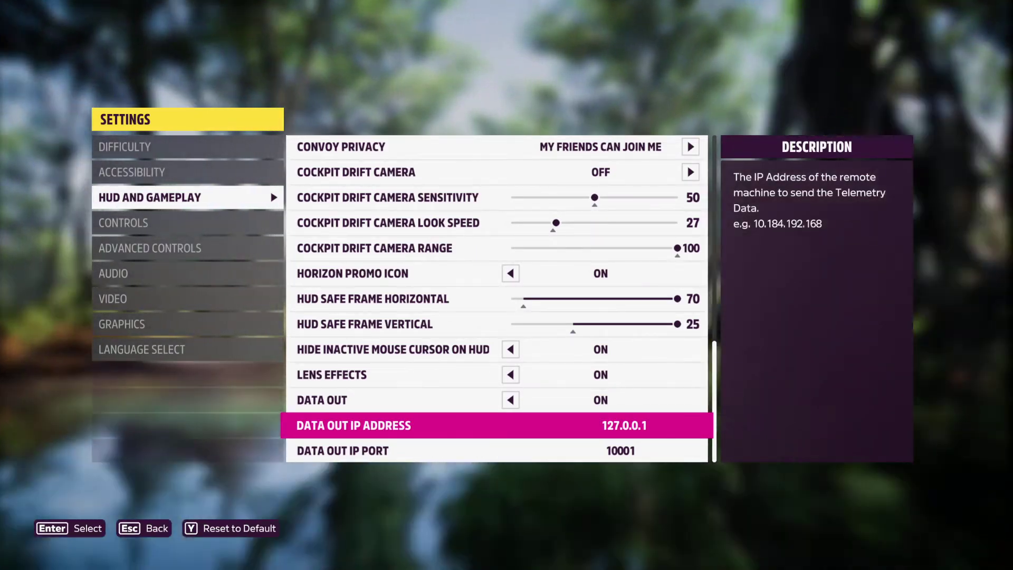
{"action": "key", "text": "Down"}
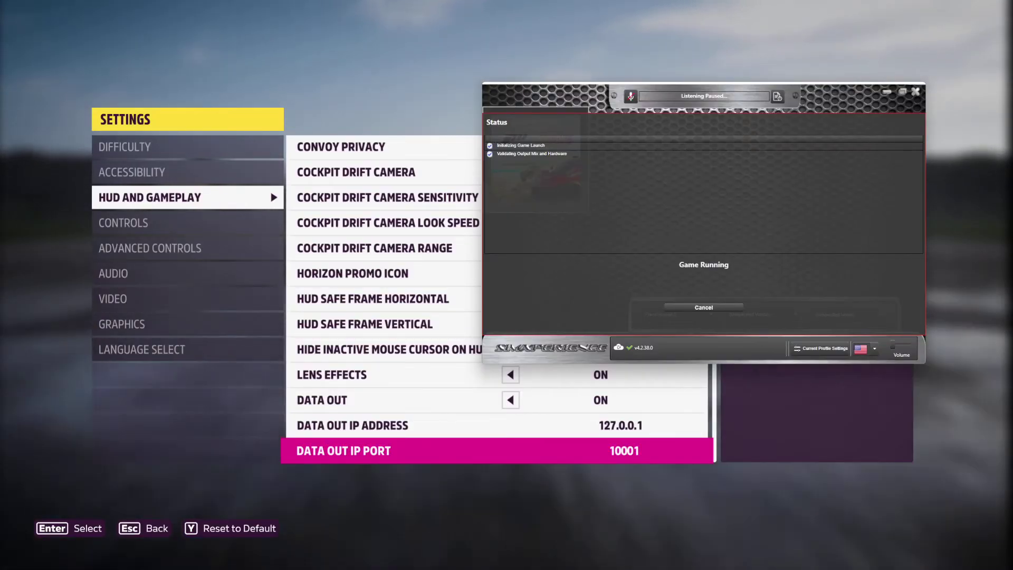
- Check the telemetry status for Forza Horizon 5 in Sim Racing Studio and return to the game's Data Out settings
{"action": "key", "text": "Up"}
{"action": "key", "text": "Up"}
{"action": "key", "text": "Up"}
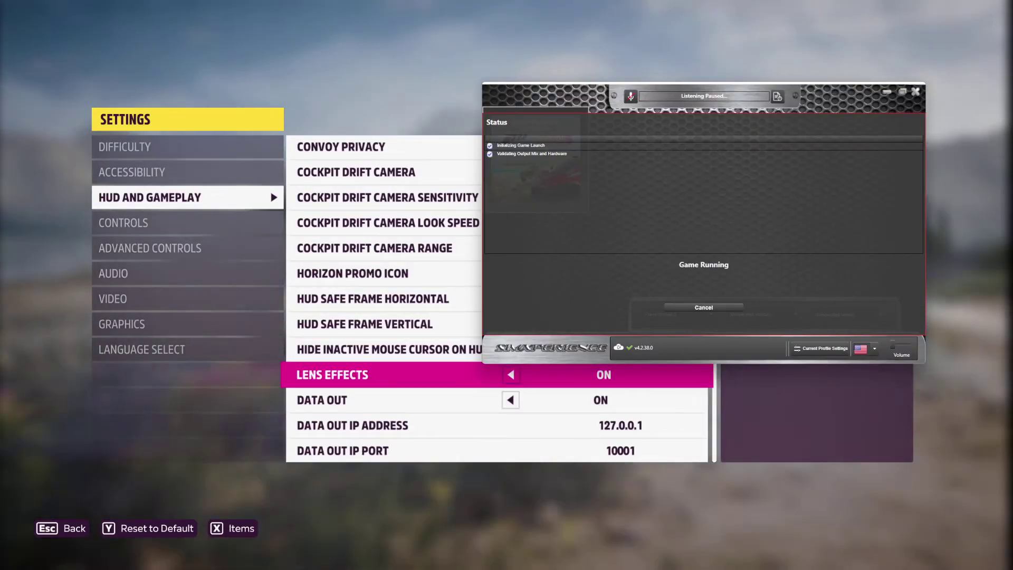
{"action": "key", "text": "alt+Tab"}
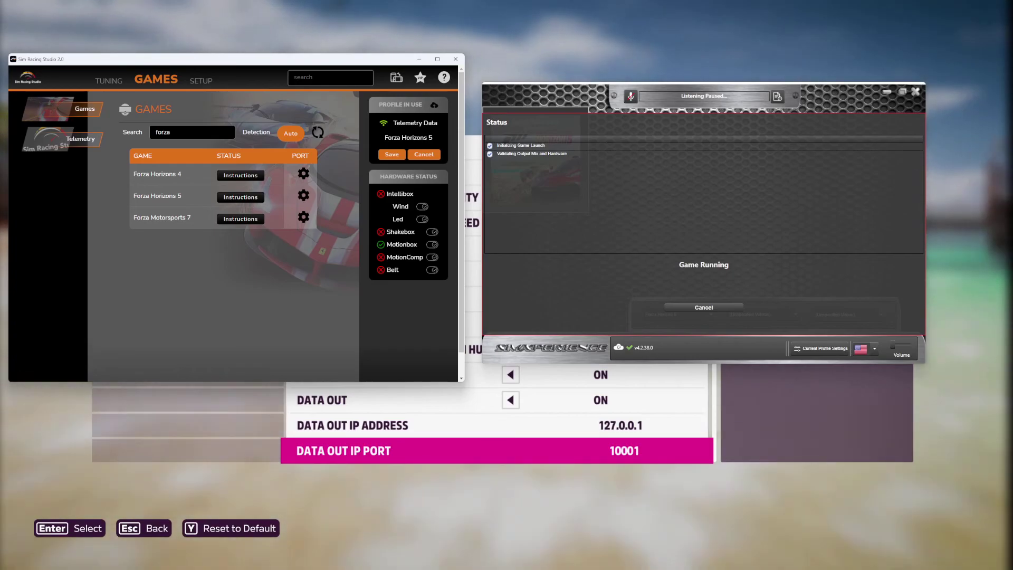
{"action": "key", "text": "alt+Tab"}
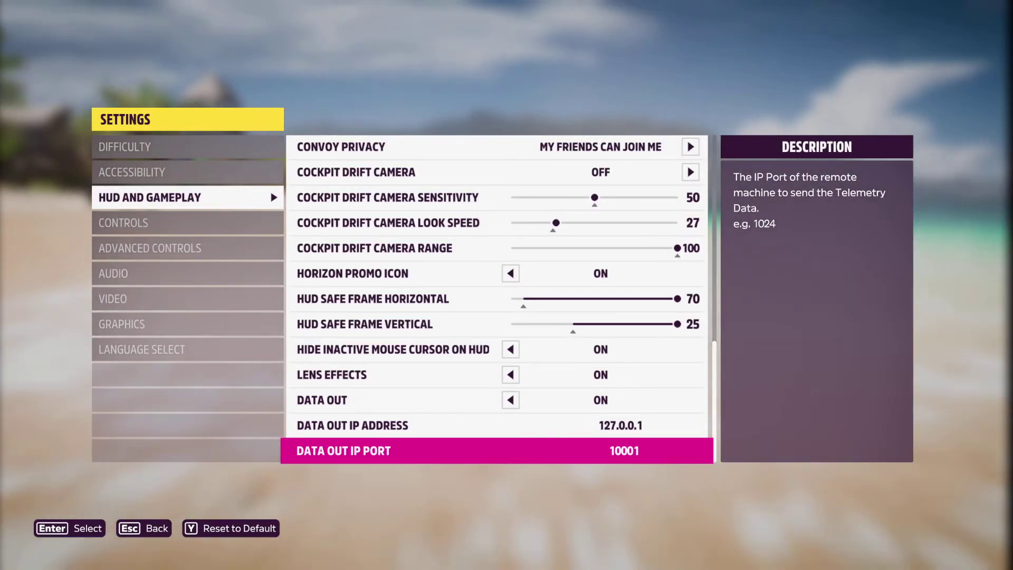